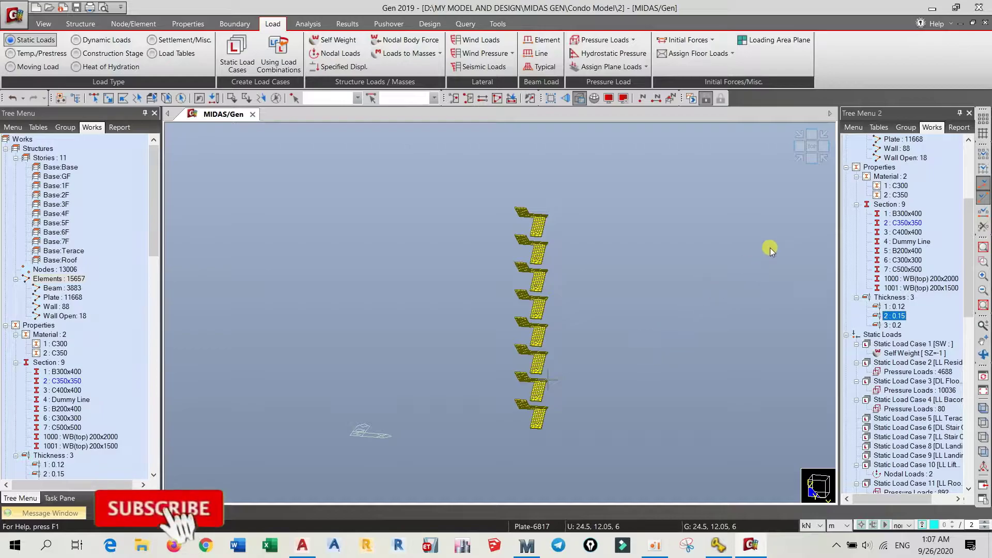
Examine the stacked stair flights and landings in the side view
{"action": "left_click", "coordinate": [823, 148]}
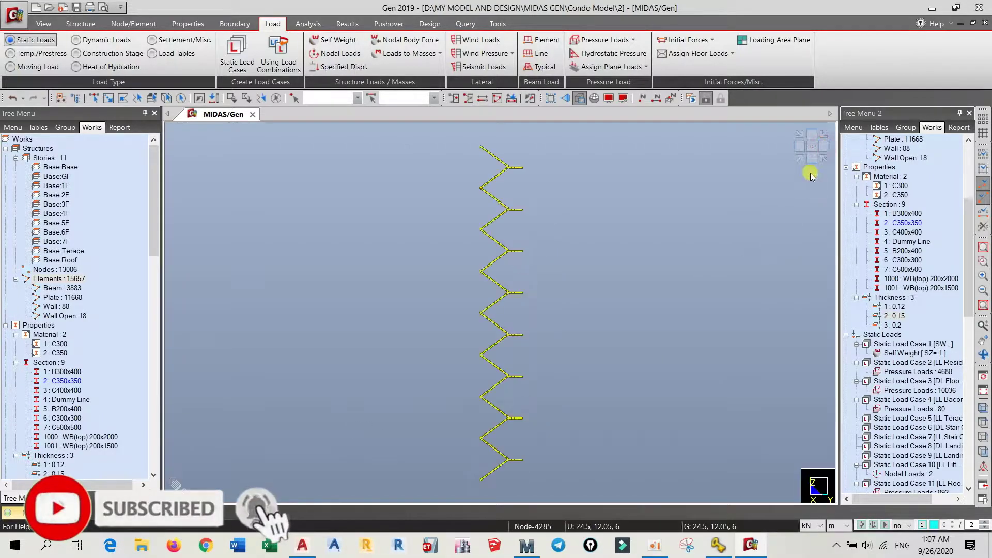
{"action": "scroll", "coordinate": [581, 413], "scroll_direction": "up", "scroll_amount": 1}
{"action": "middle_click_drag", "start_coordinate": [468, 385], "coordinate": [506, 387]}
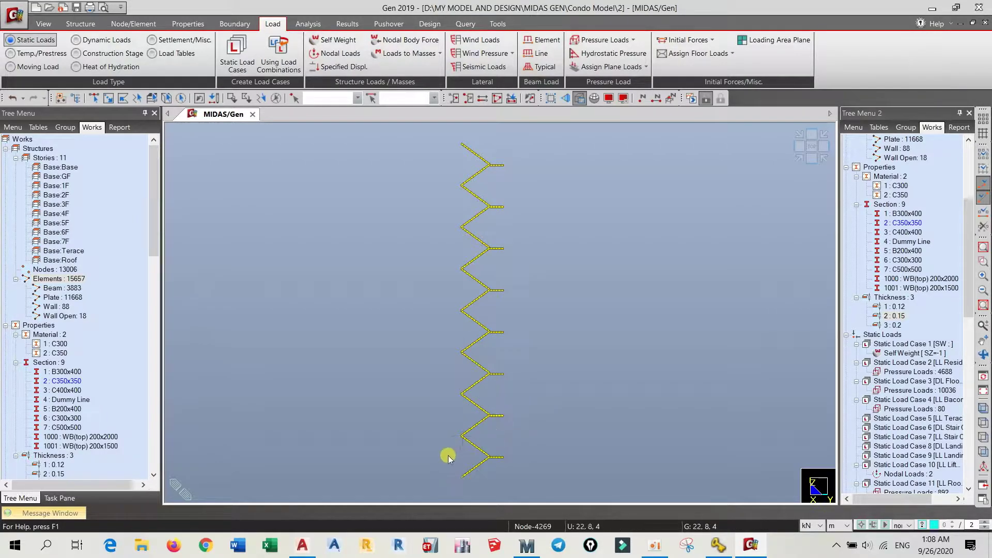
{"action": "scroll", "coordinate": [447, 455], "scroll_direction": "up", "scroll_amount": 2}
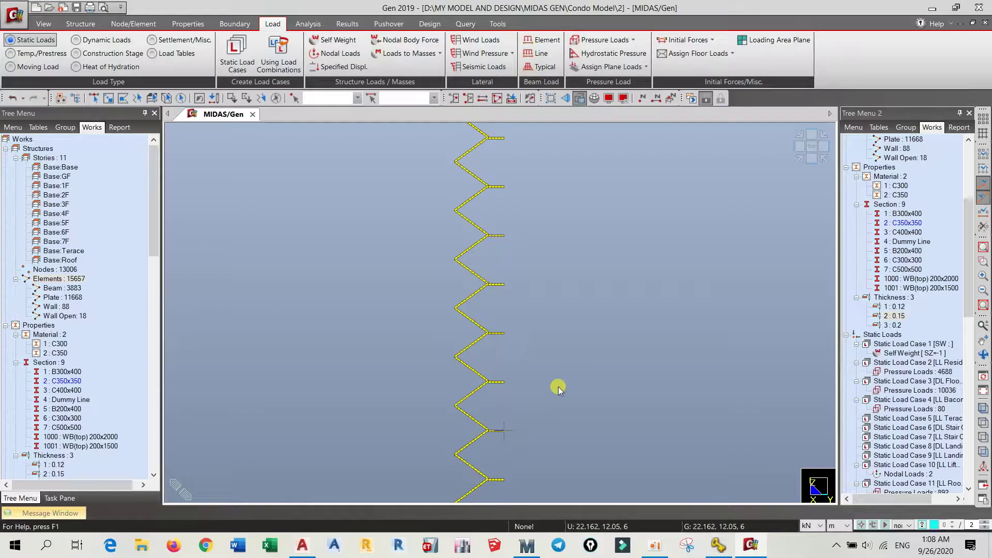
{"action": "middle_click_drag", "start_coordinate": [495, 364], "coordinate": [476, 345]}
{"action": "scroll", "coordinate": [472, 356], "scroll_direction": "down", "scroll_amount": 2}
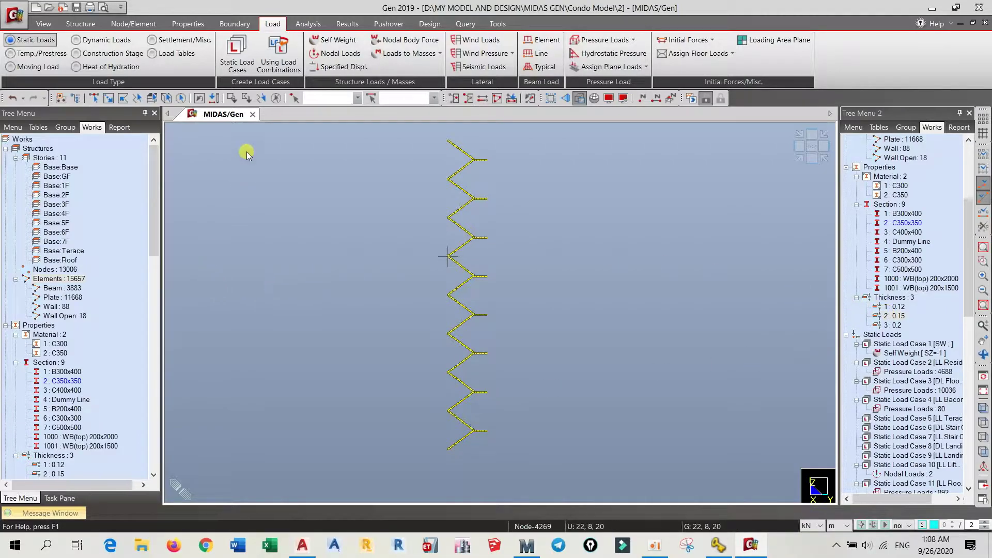
Window-select the stair landing plates in the top view and open the Pressure Loads settings
{"action": "left_click", "coordinate": [109, 98]}
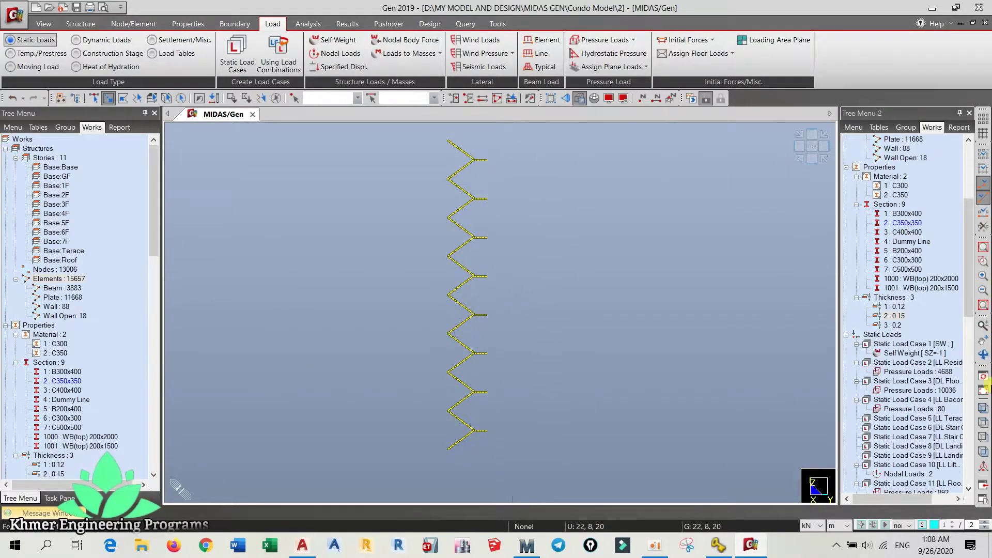
{"action": "left_click", "coordinate": [983, 423]}
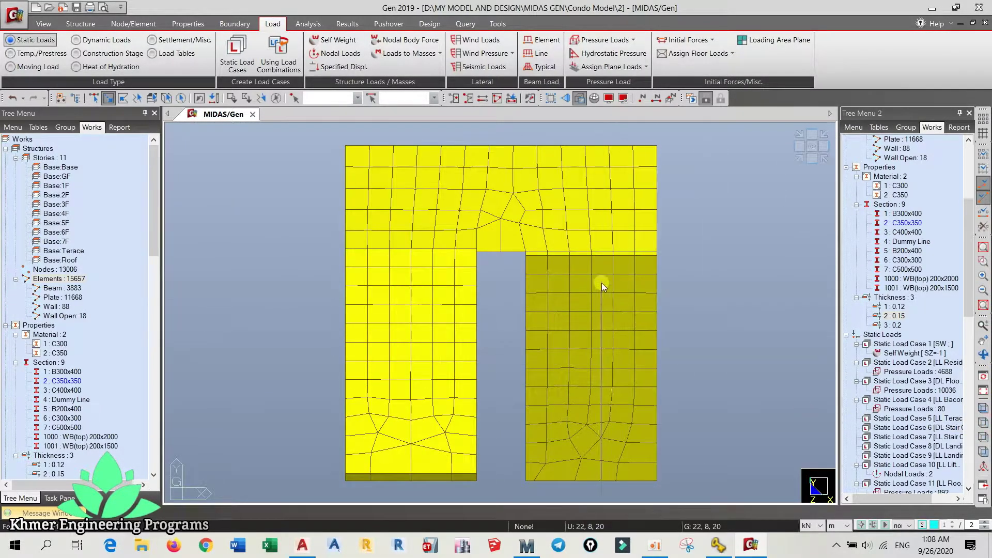
{"action": "left_click_drag", "start_coordinate": [681, 137], "coordinate": [324, 246]}
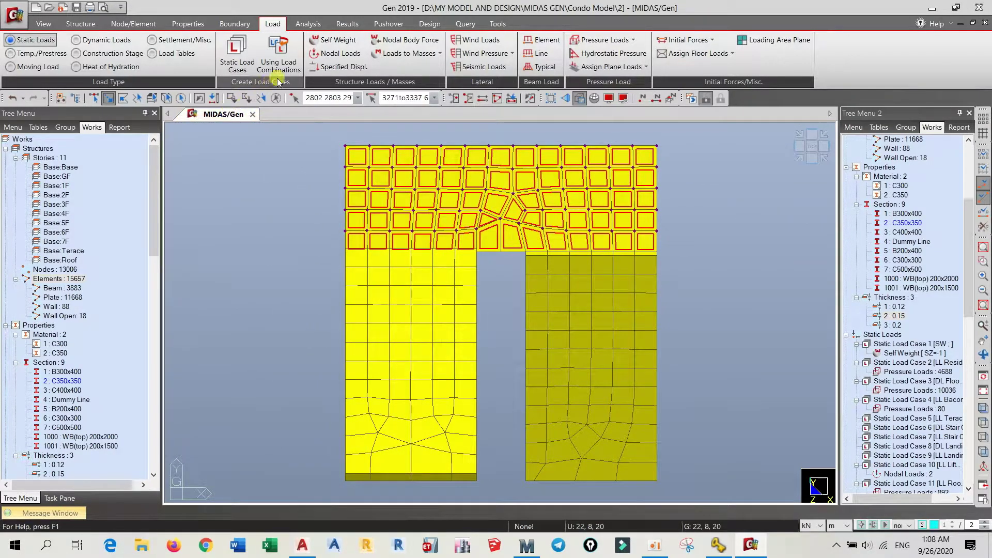
{"action": "left_click", "coordinate": [577, 40]}
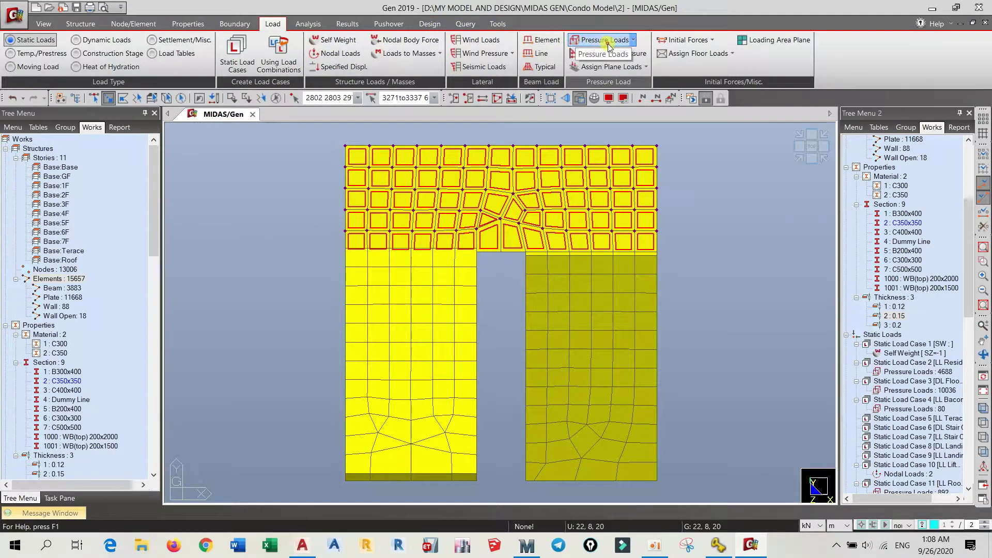
{"action": "left_click", "coordinate": [66, 221]}
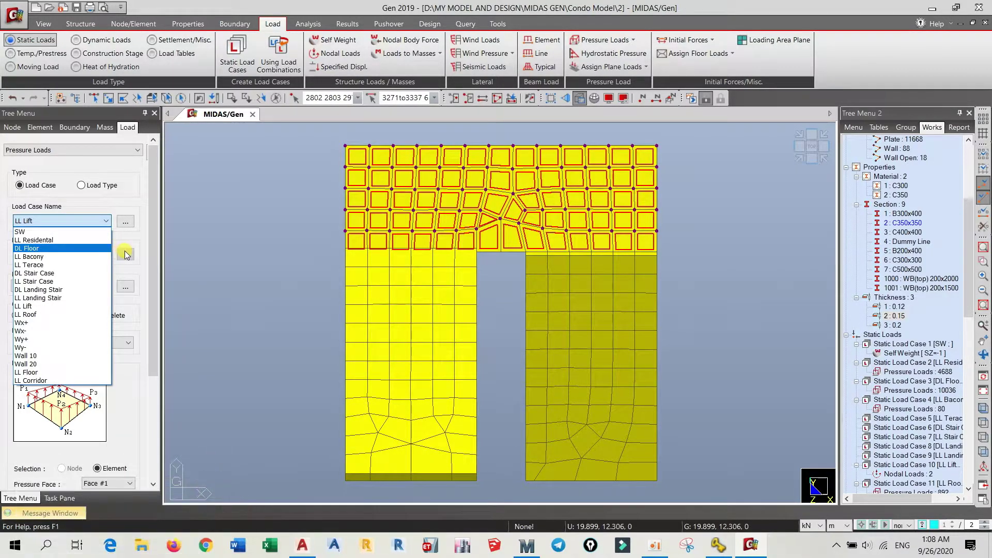
{"action": "left_click", "coordinate": [138, 193]}
{"action": "left_click", "coordinate": [81, 221]}
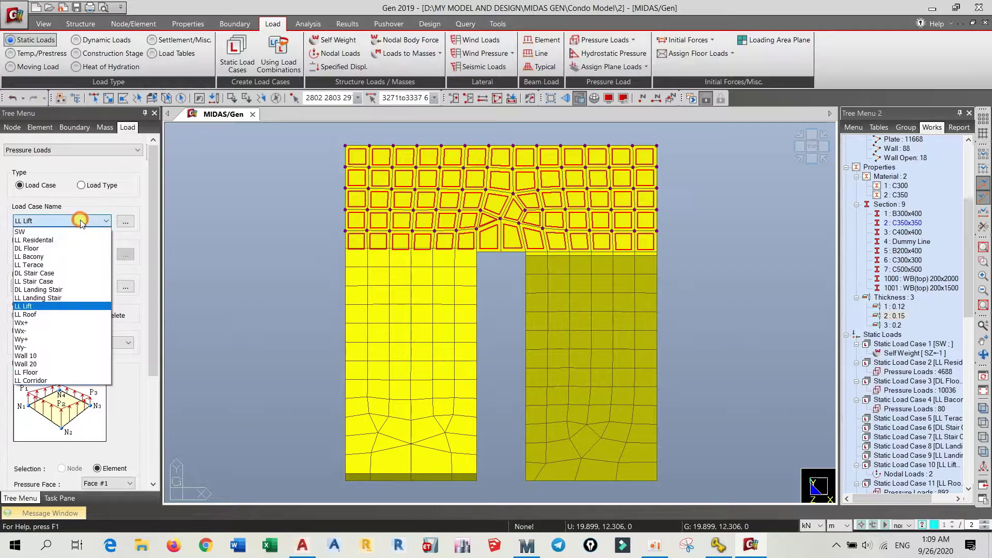
{"action": "left_click", "coordinate": [141, 188]}
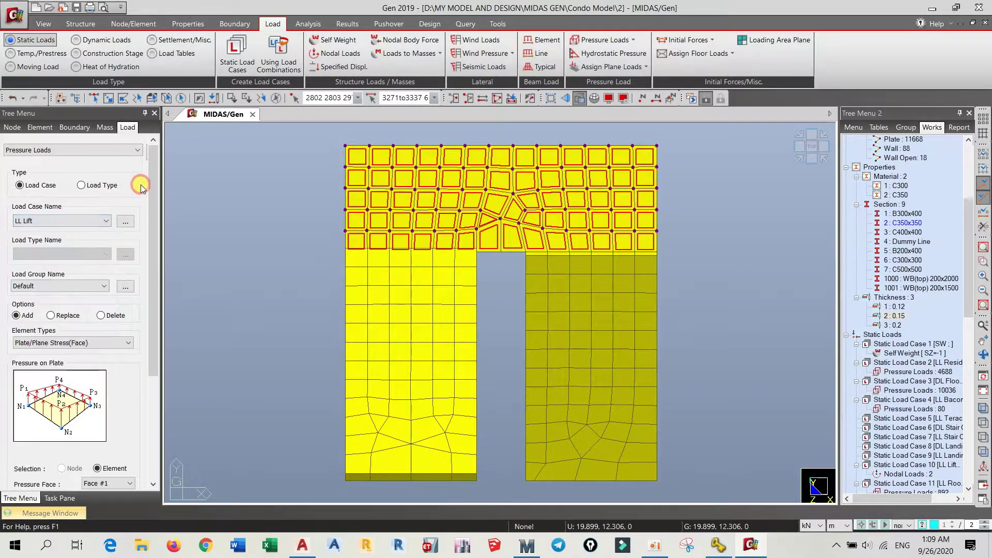
{"action": "left_click", "coordinate": [108, 98]}
{"action": "left_click_drag", "start_coordinate": [704, 138], "coordinate": [286, 427]}
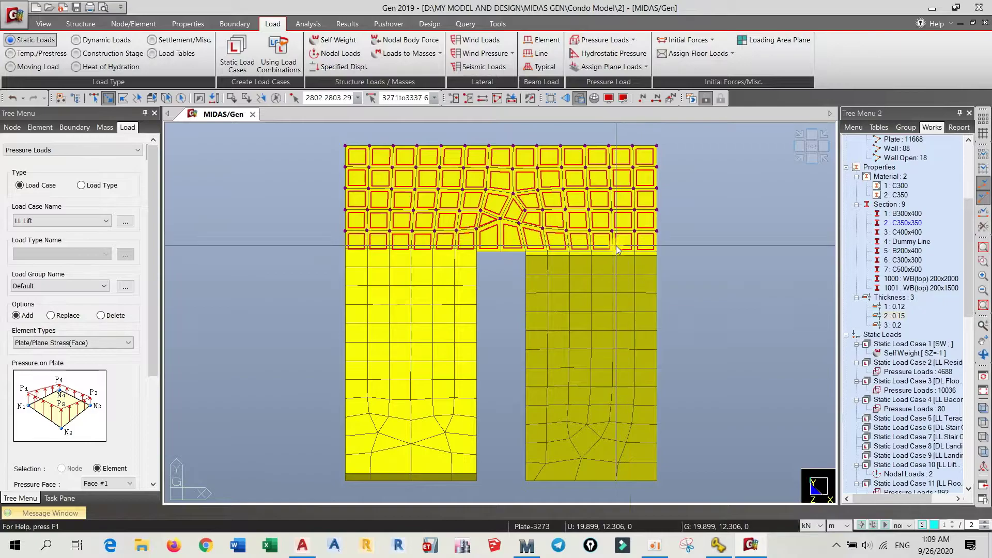
{"action": "left_click_drag", "start_coordinate": [687, 140], "coordinate": [300, 491]}
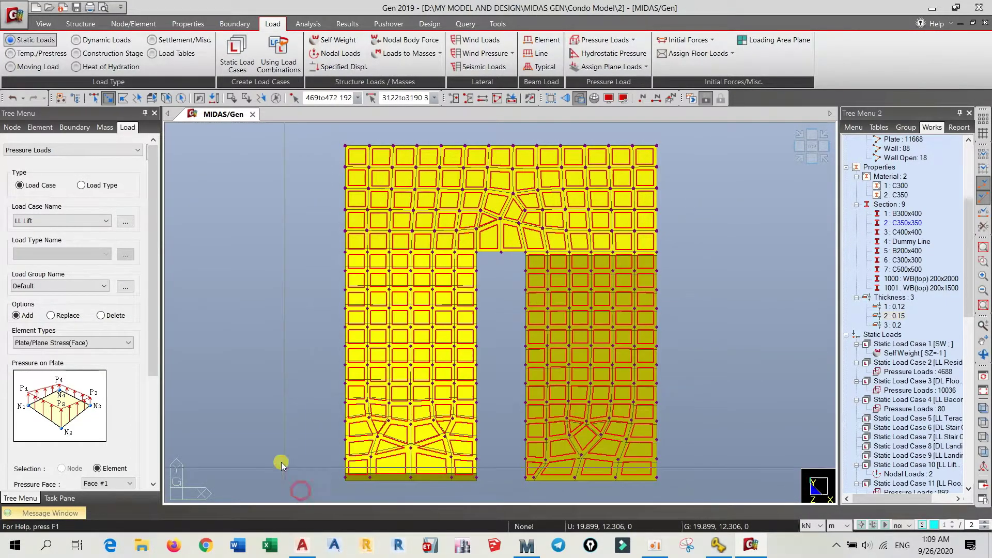
{"action": "left_click", "coordinate": [67, 218]}
{"action": "left_click", "coordinate": [67, 218]}
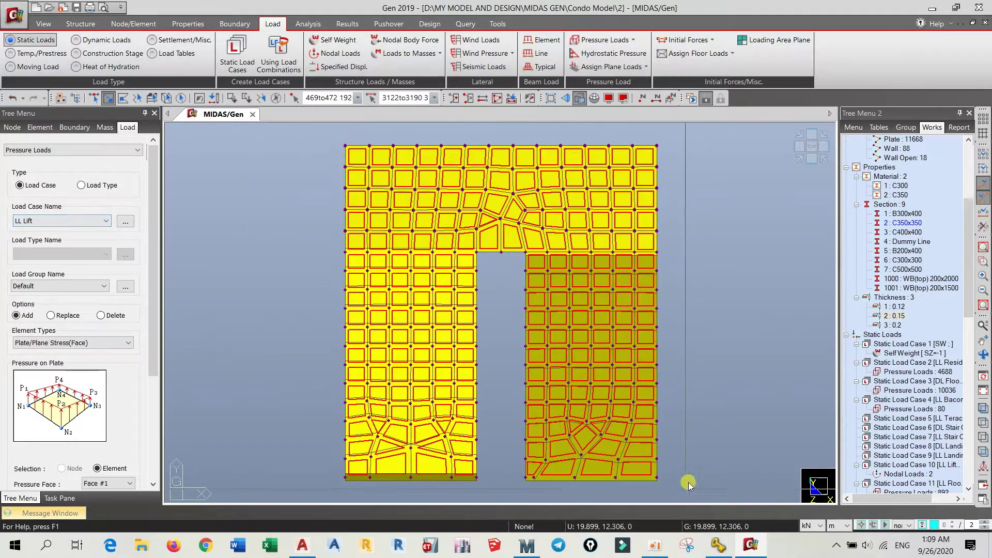
{"action": "left_click", "coordinate": [655, 545]}
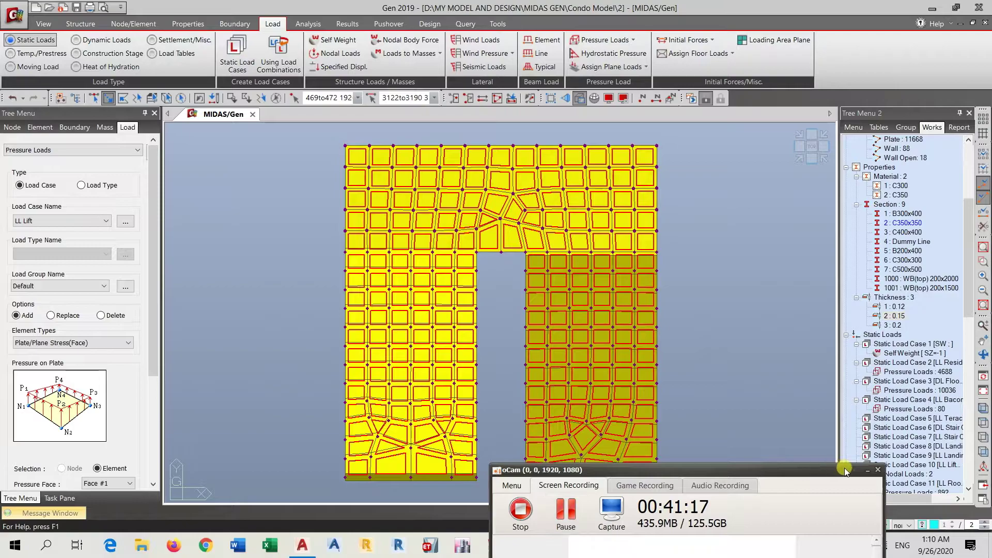
{"action": "left_click", "coordinate": [867, 471]}
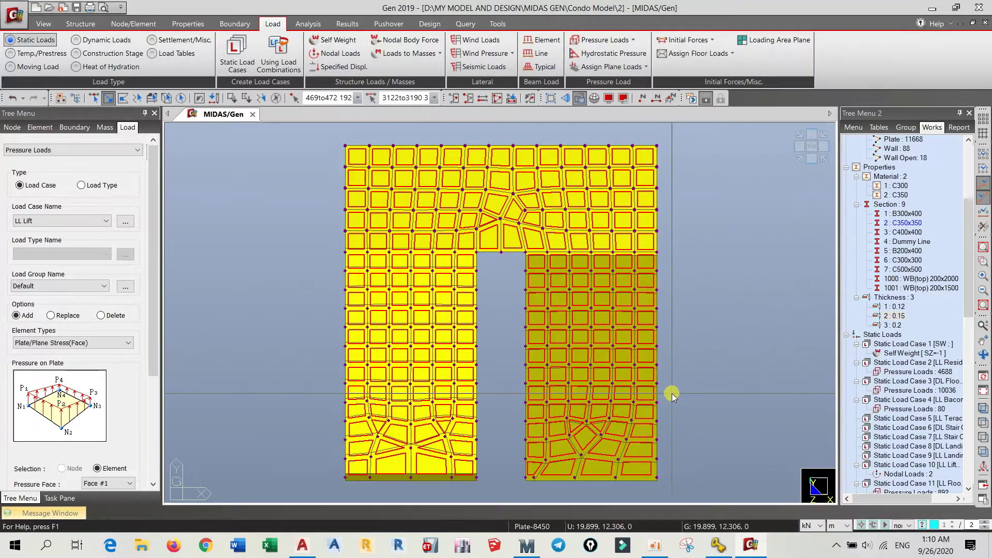
{"action": "left_click", "coordinate": [84, 220]}
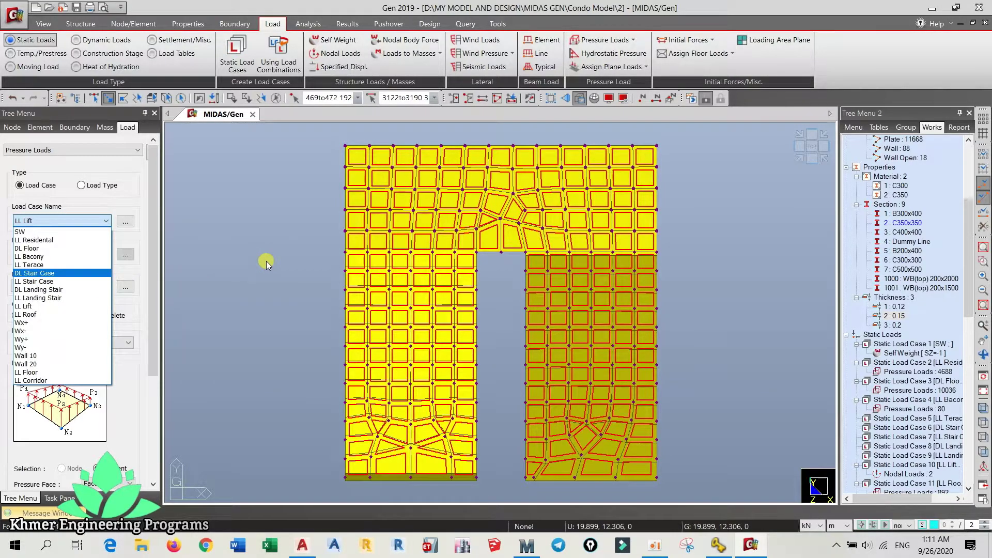
{"action": "left_click", "coordinate": [231, 257]}
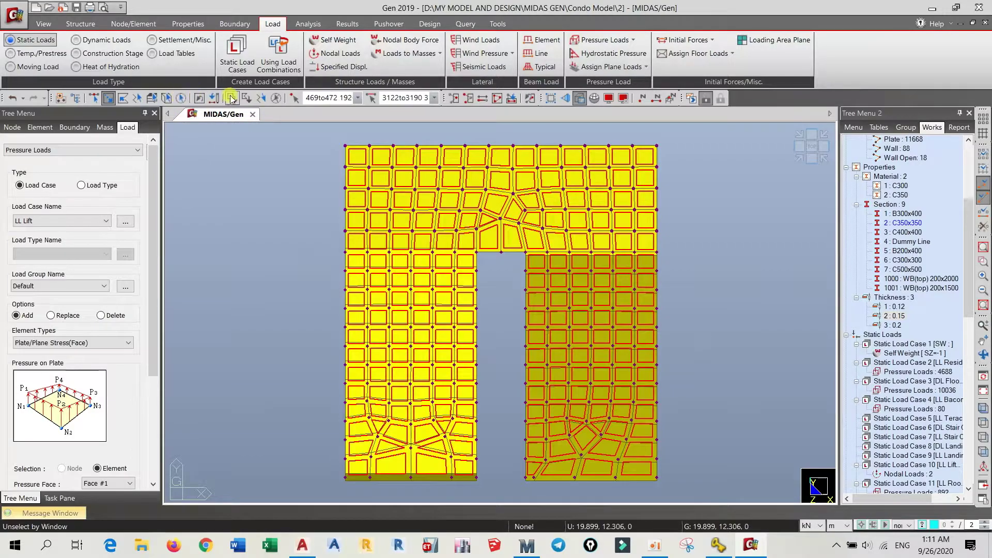
{"action": "left_click", "coordinate": [275, 98]}
{"action": "left_click", "coordinate": [274, 257]}
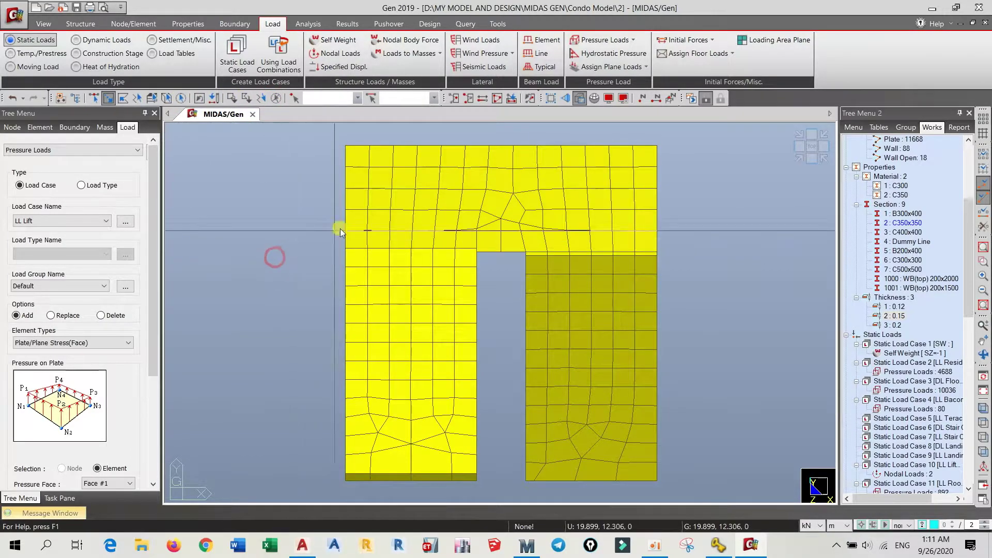
Apply a uniform -1.5 kN/m^2 pressure in Global Z, without projection, to the landing plates under the DL Landing Stair load case
{"action": "left_click", "coordinate": [696, 140]}
{"action": "left_click", "coordinate": [277, 246]}
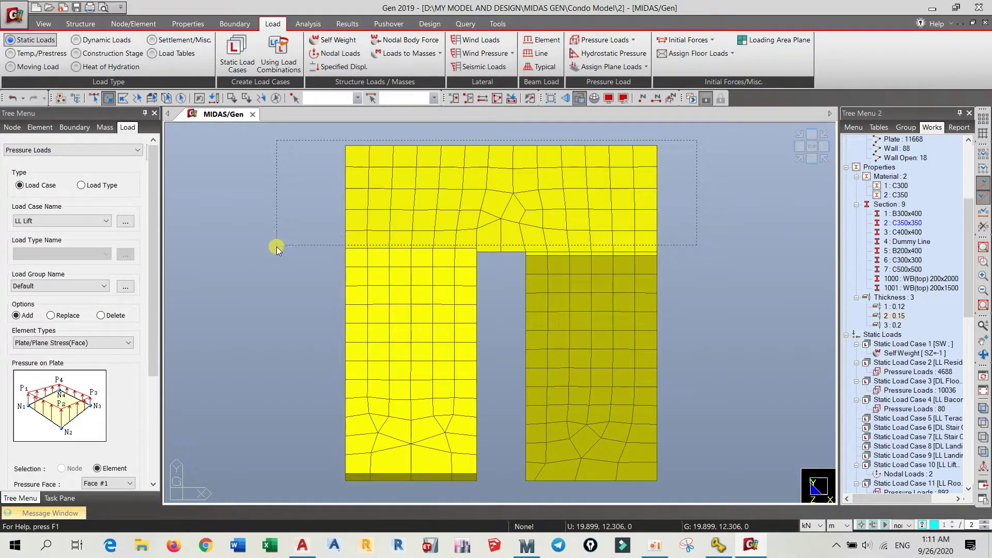
{"action": "left_click", "coordinate": [78, 220]}
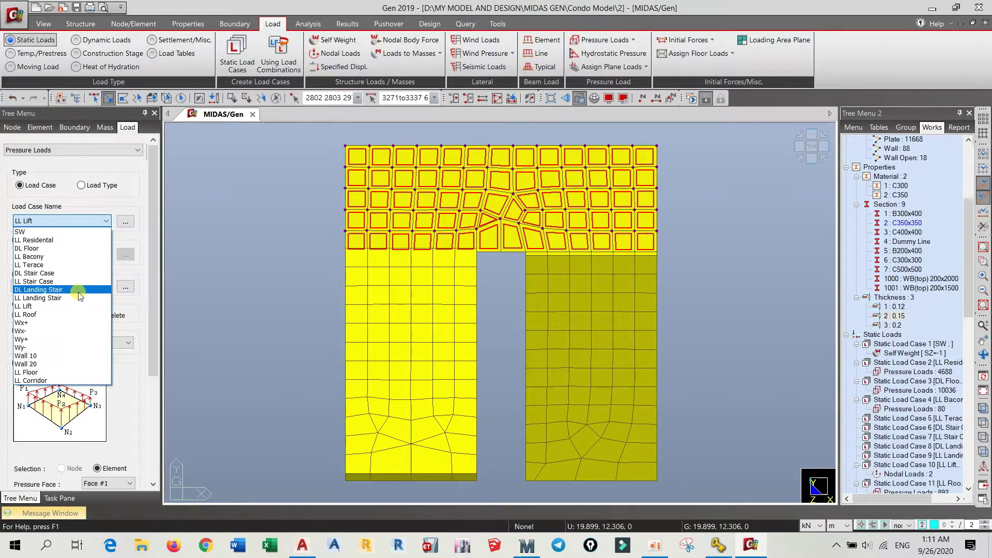
{"action": "left_click", "coordinate": [78, 292]}
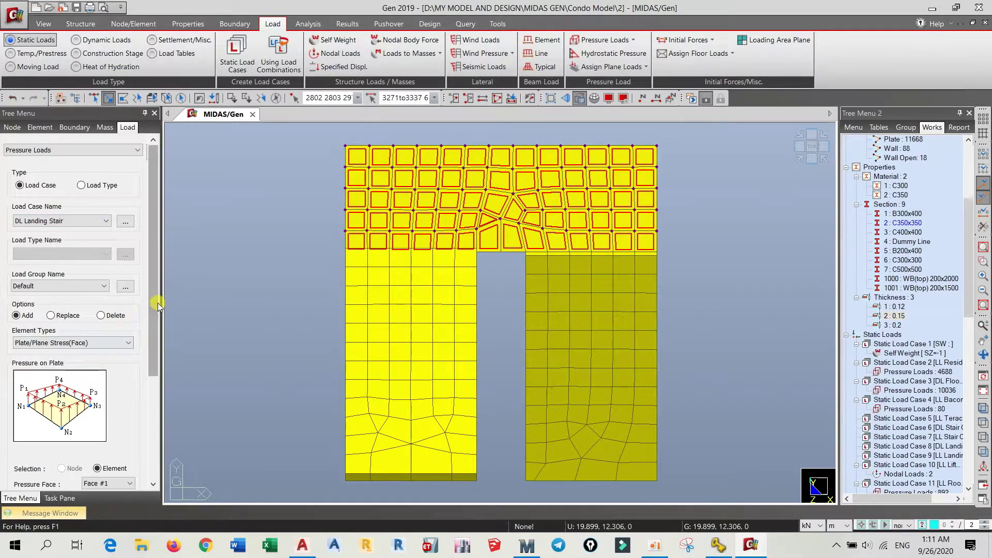
{"action": "left_click_drag", "start_coordinate": [152, 310], "coordinate": [152, 441]}
{"action": "left_click", "coordinate": [129, 340]}
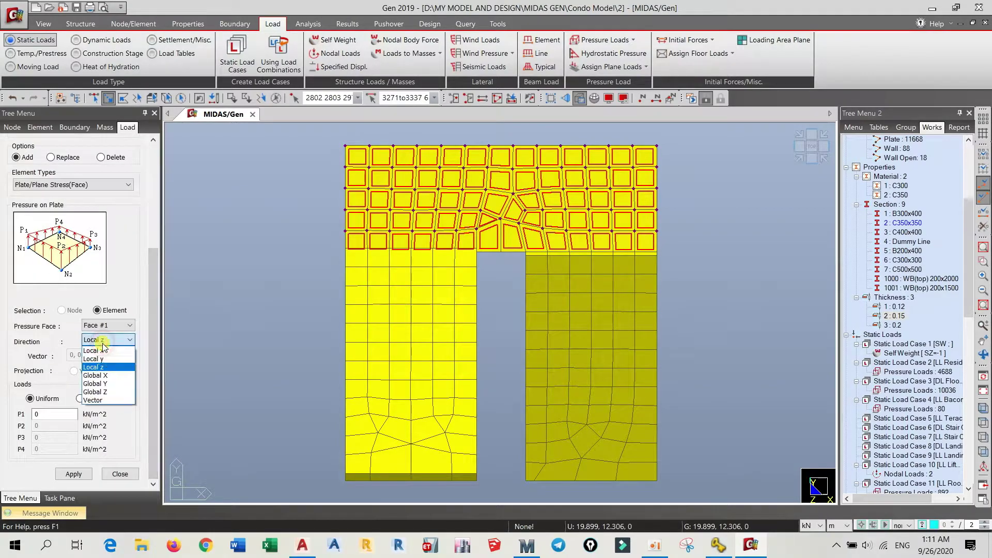
{"action": "left_click", "coordinate": [110, 392]}
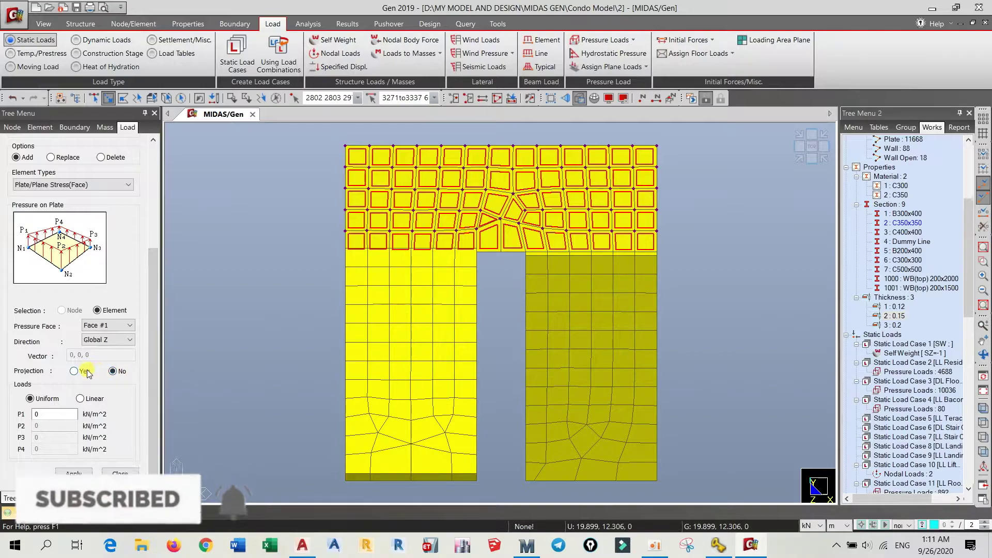
{"action": "double_click", "coordinate": [64, 414]}
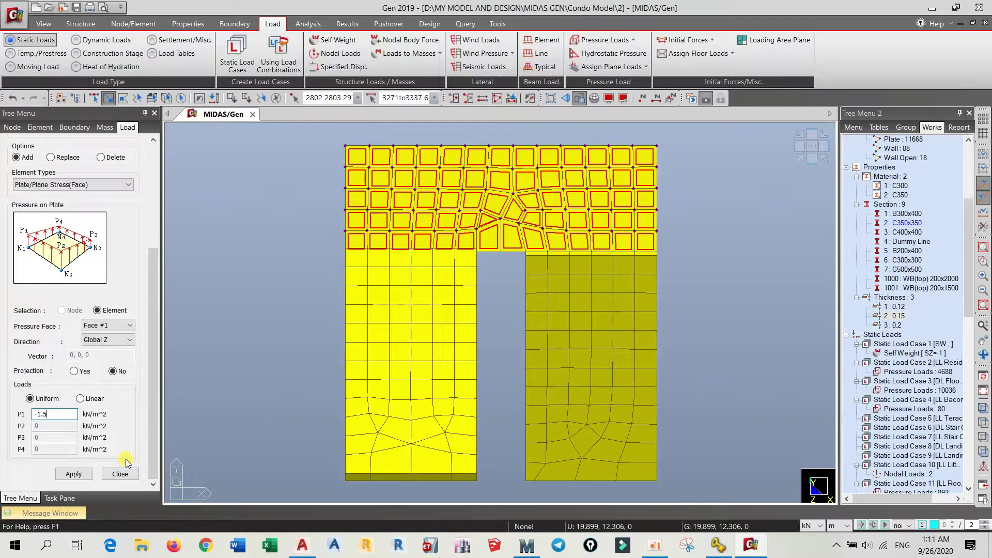
{"action": "left_click_drag", "start_coordinate": [149, 361], "coordinate": [157, 335]}
{"action": "left_click", "coordinate": [74, 473]}
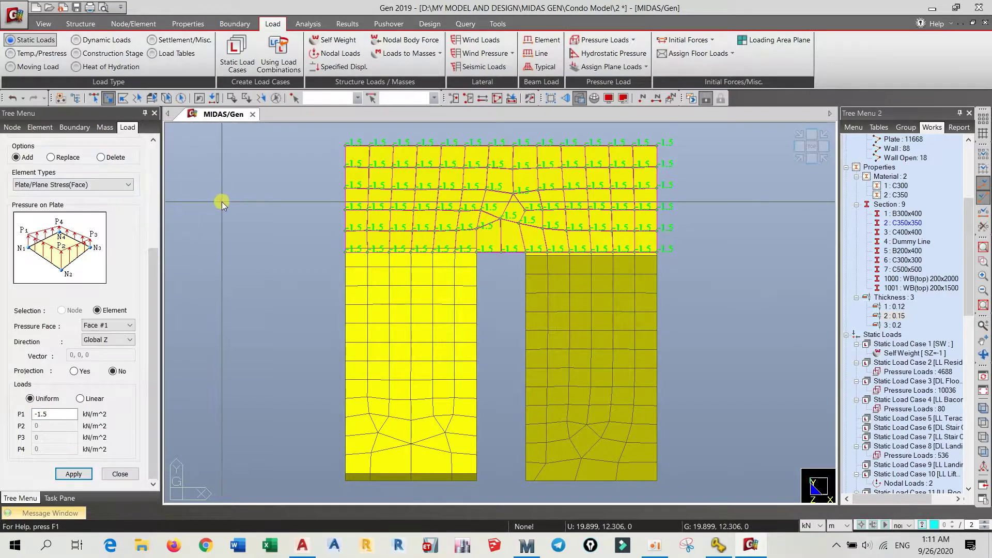
Apply a uniform -3.8 kN/m^2 Global Z pressure with projection to both stair flights under the DL Stair Case load case
{"action": "left_click_drag", "start_coordinate": [684, 262], "coordinate": [269, 487]}
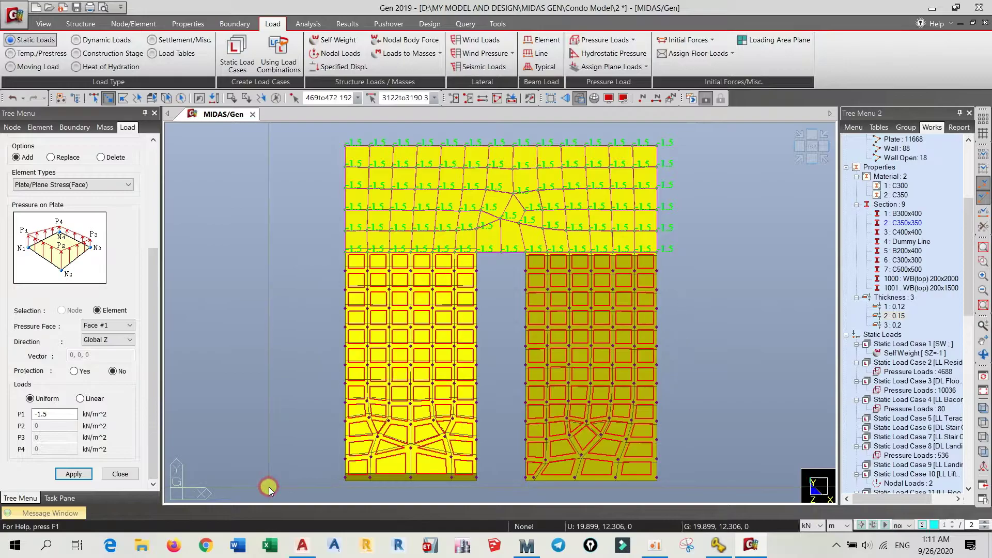
{"action": "left_click_drag", "start_coordinate": [151, 321], "coordinate": [145, 192]}
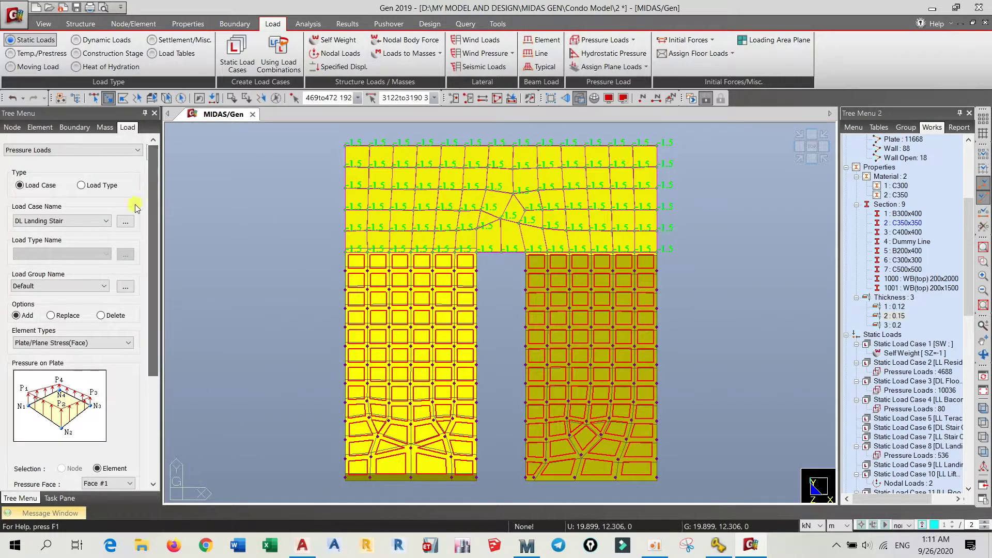
{"action": "left_click", "coordinate": [83, 221]}
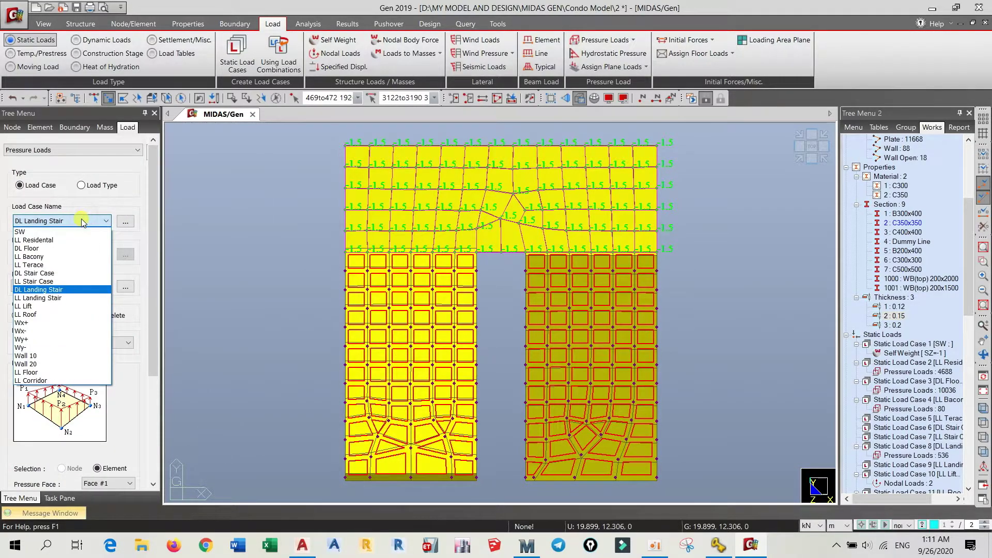
{"action": "left_click", "coordinate": [64, 273]}
{"action": "scroll", "coordinate": [137, 403], "scroll_direction": "down", "scroll_amount": 5}
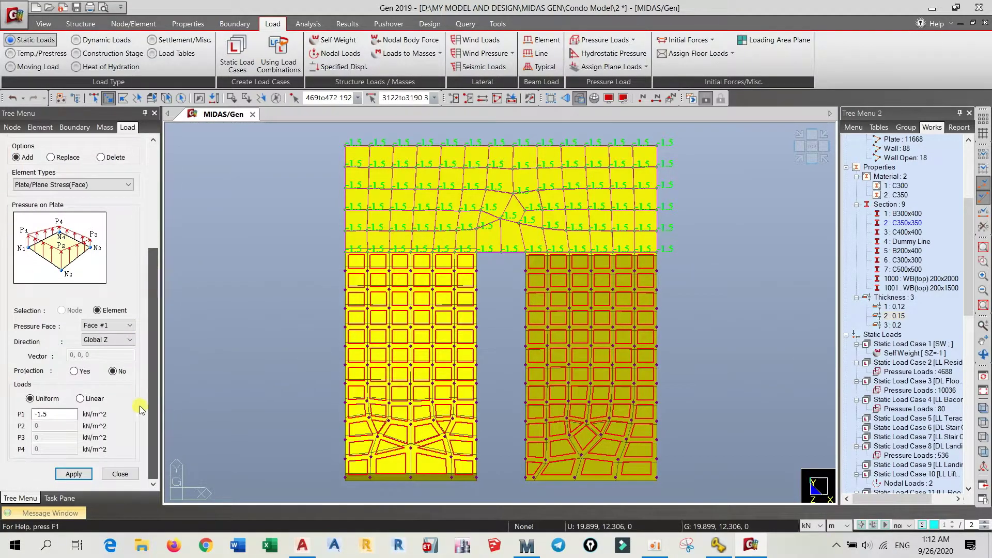
{"action": "double_click", "coordinate": [49, 413]}
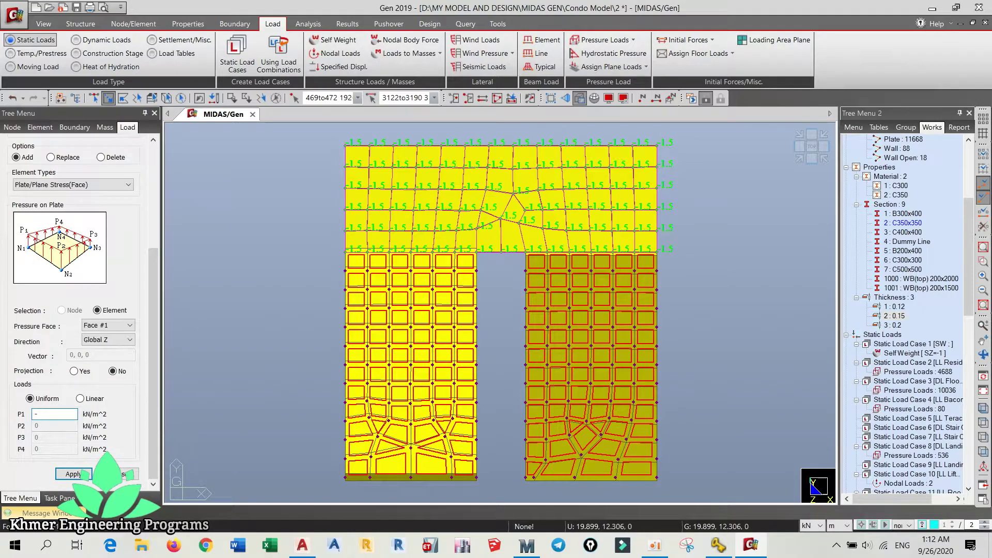
{"action": "left_click", "coordinate": [74, 371]}
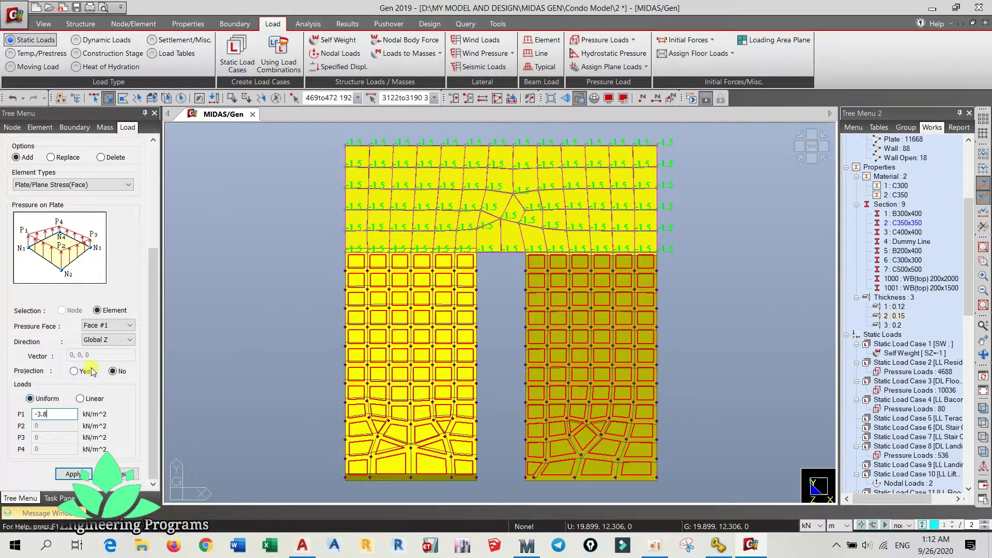
{"action": "left_click", "coordinate": [71, 474]}
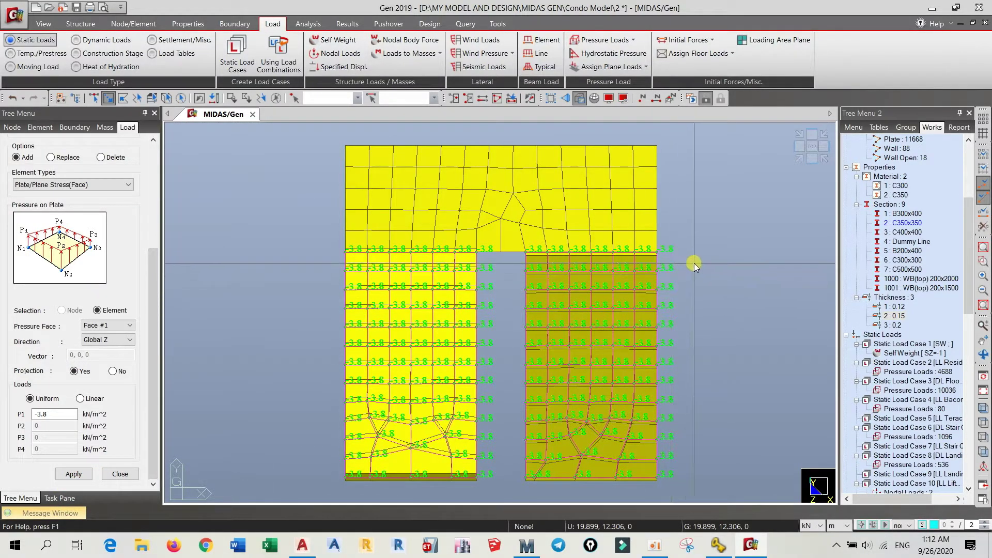
Apply a uniform -4.79 kN/m^2 Global Z pressure with projection to both stair flights under the LL Stair Case load case
{"action": "left_click_drag", "start_coordinate": [694, 262], "coordinate": [269, 498]}
{"action": "left_click_drag", "start_coordinate": [153, 404], "coordinate": [149, 288]}
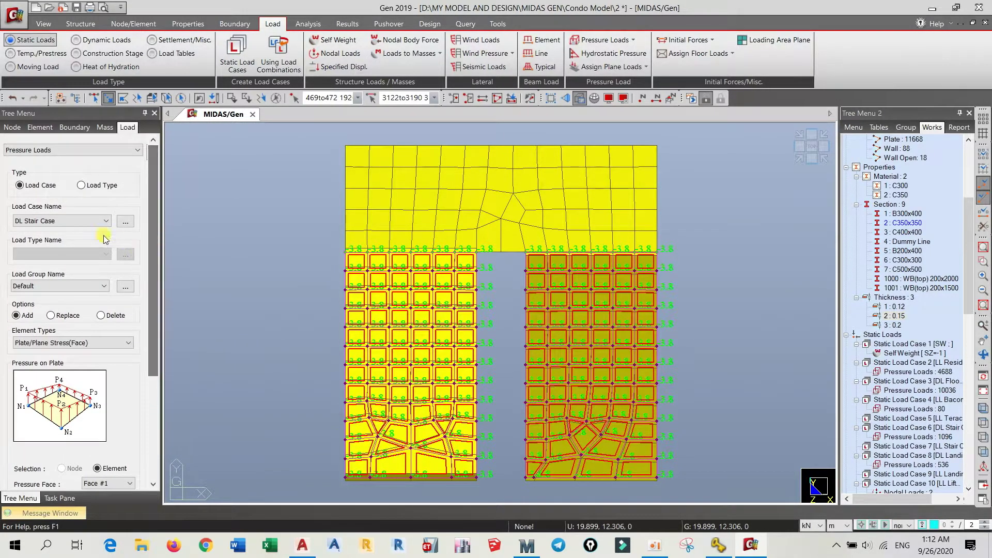
{"action": "left_click", "coordinate": [65, 221]}
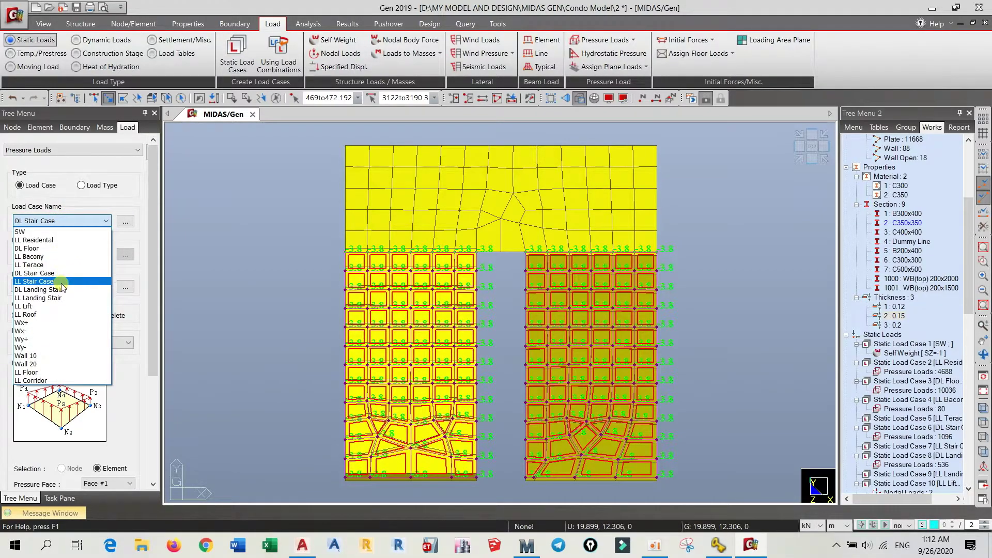
{"action": "left_click", "coordinate": [61, 283]}
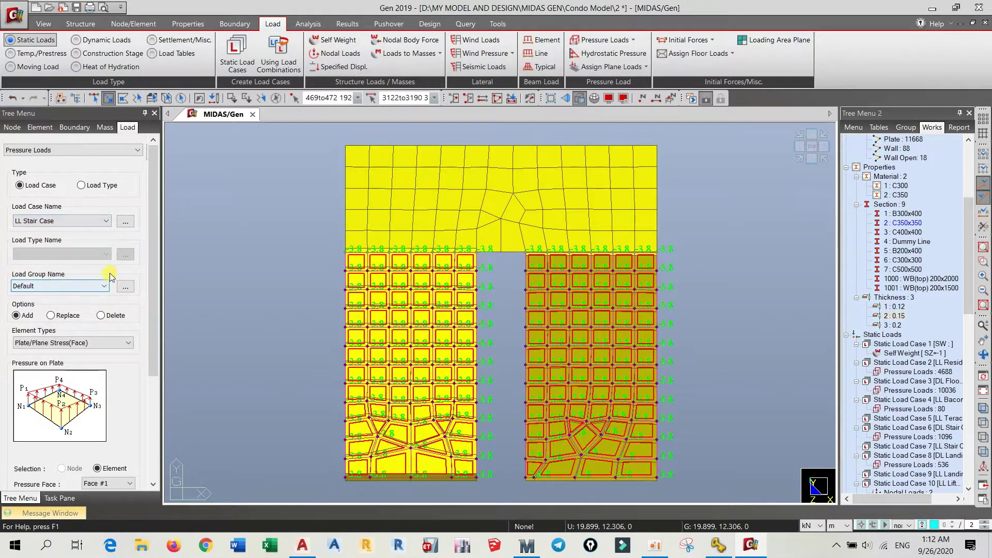
{"action": "left_click_drag", "start_coordinate": [152, 250], "coordinate": [161, 394]}
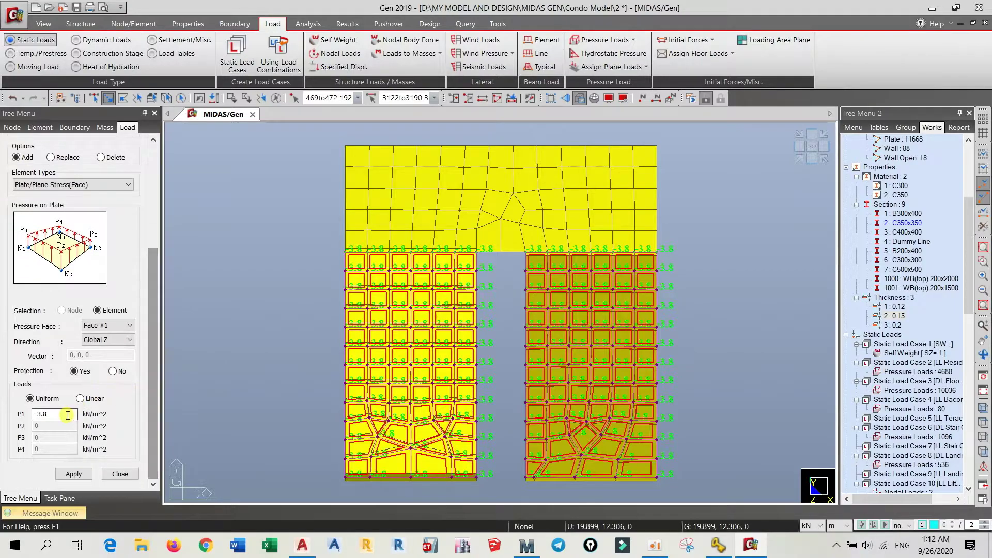
{"action": "left_click_drag", "start_coordinate": [54, 413], "coordinate": [20, 414]}
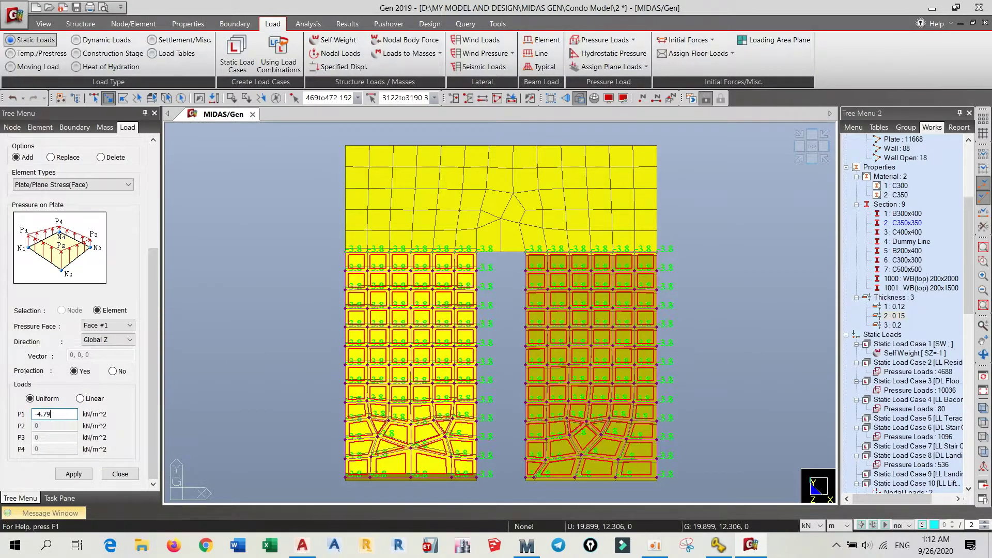
{"action": "left_click", "coordinate": [79, 473]}
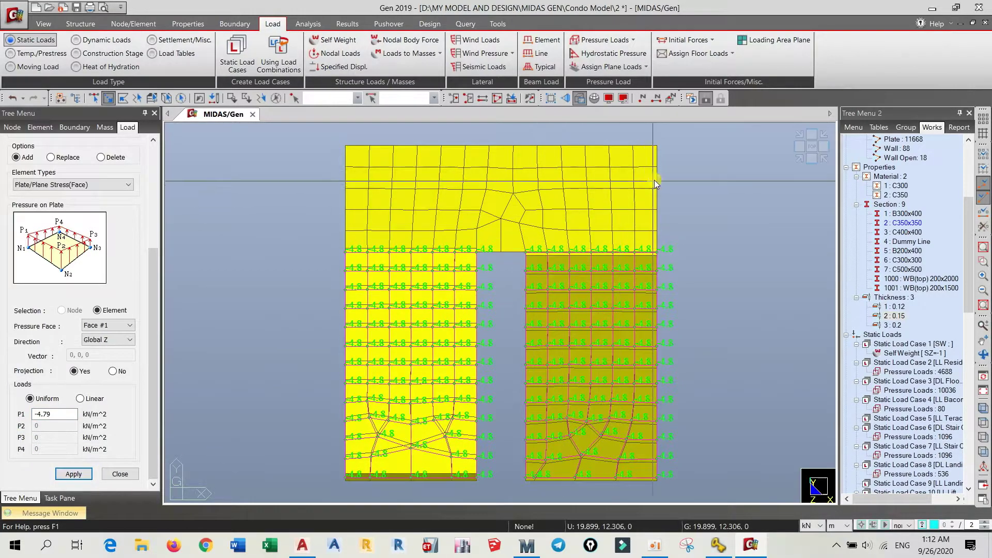
Apply a uniform -4.79 kN/m^2 Global Z pressure without projection to the landing plates under the LL Landing Stair load case
{"action": "left_click_drag", "start_coordinate": [705, 137], "coordinate": [659, 176]}
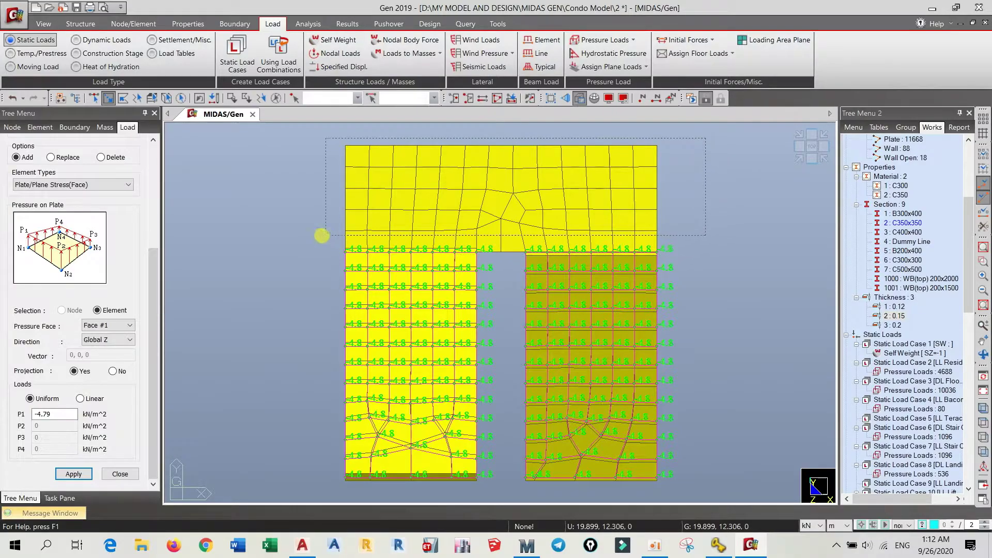
{"action": "left_click_drag", "start_coordinate": [322, 235], "coordinate": [321, 235]}
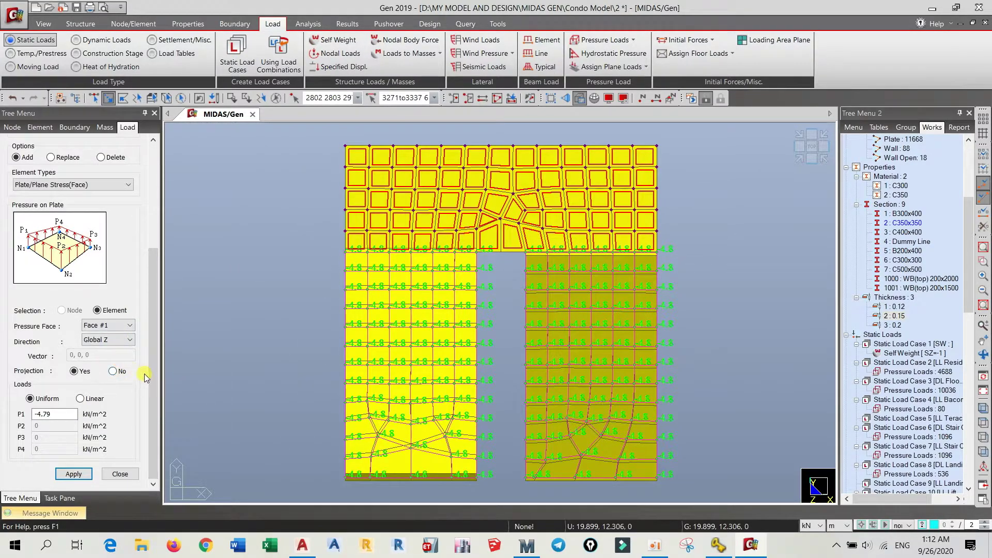
{"action": "left_click_drag", "start_coordinate": [150, 384], "coordinate": [159, 249]}
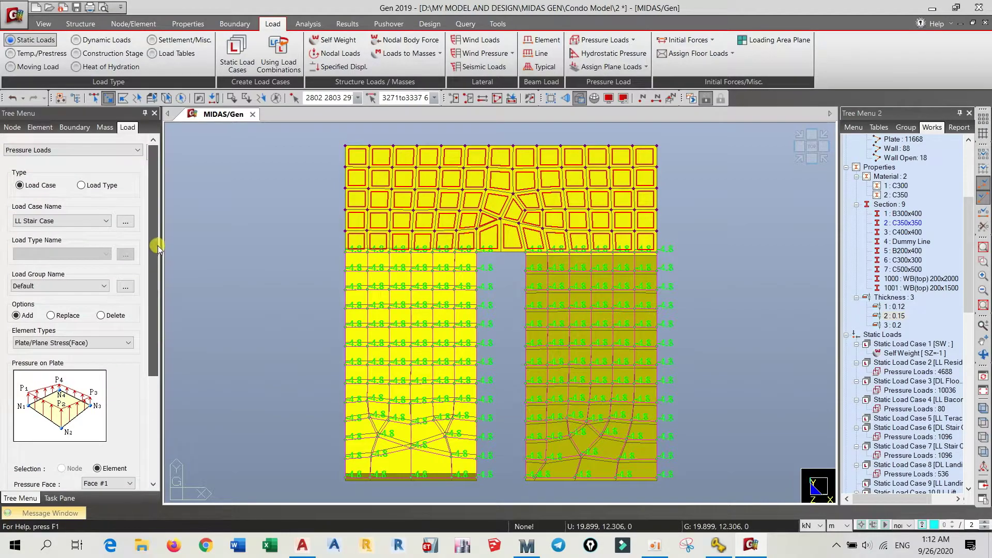
{"action": "left_click", "coordinate": [85, 222]}
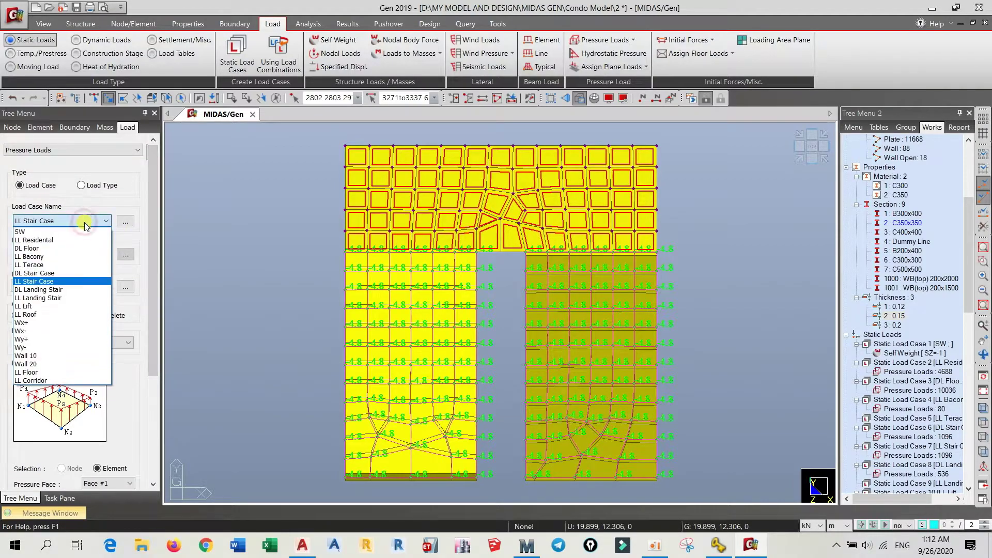
{"action": "left_click", "coordinate": [82, 298]}
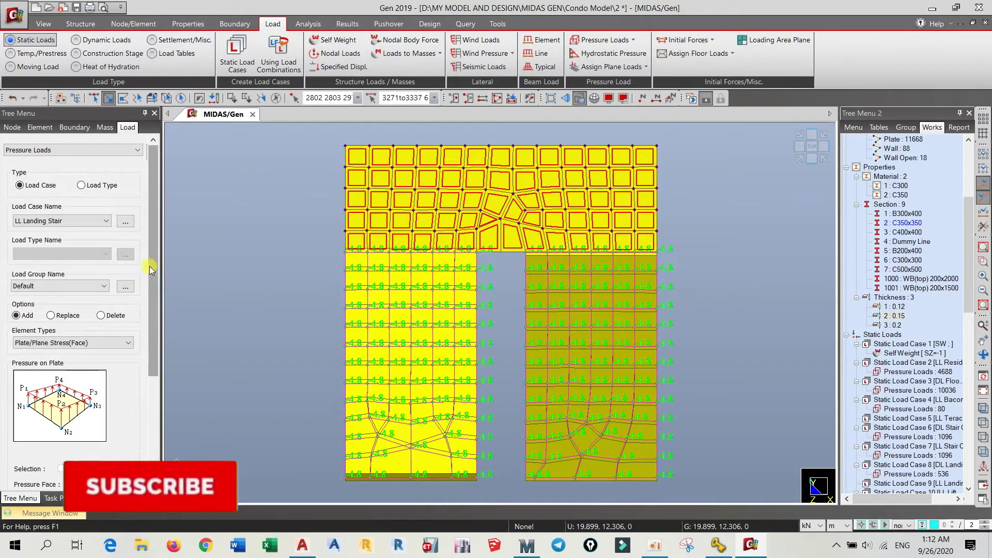
{"action": "left_click", "coordinate": [89, 221]}
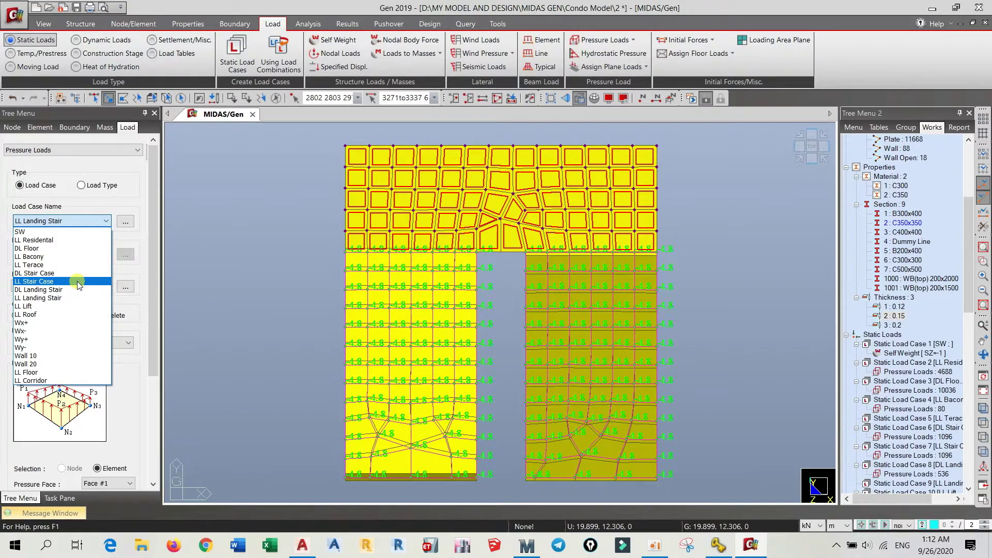
{"action": "left_click", "coordinate": [79, 298]}
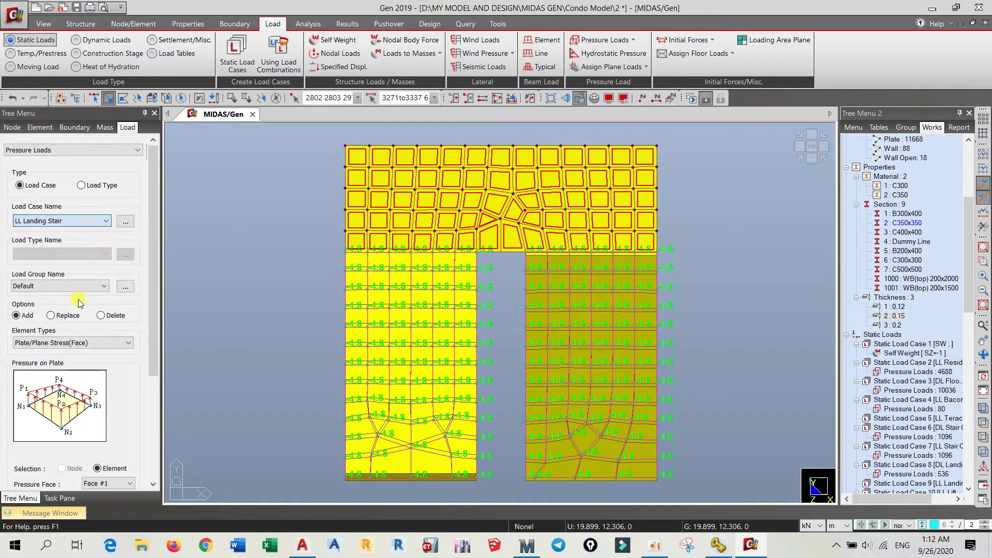
{"action": "left_click_drag", "start_coordinate": [150, 329], "coordinate": [142, 470]}
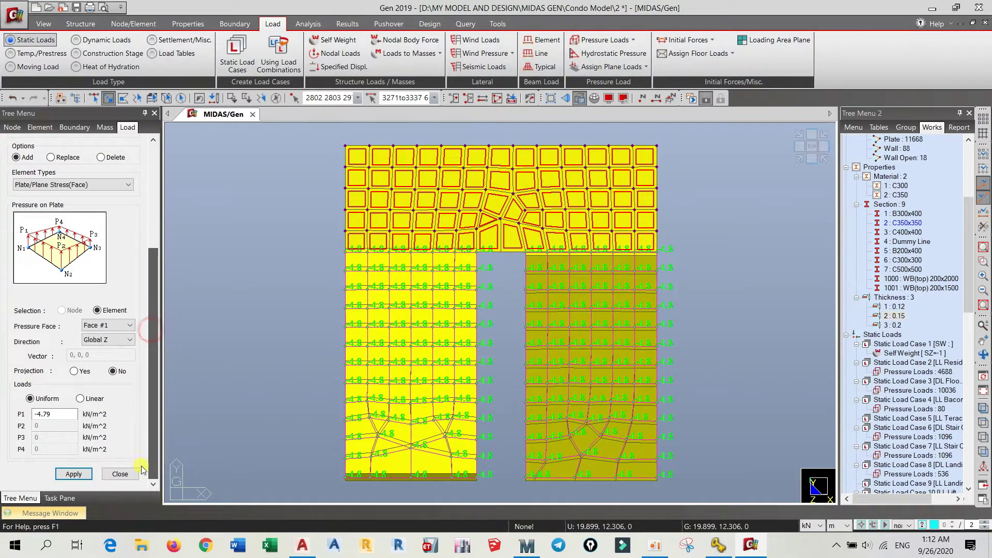
{"action": "left_click", "coordinate": [73, 474]}
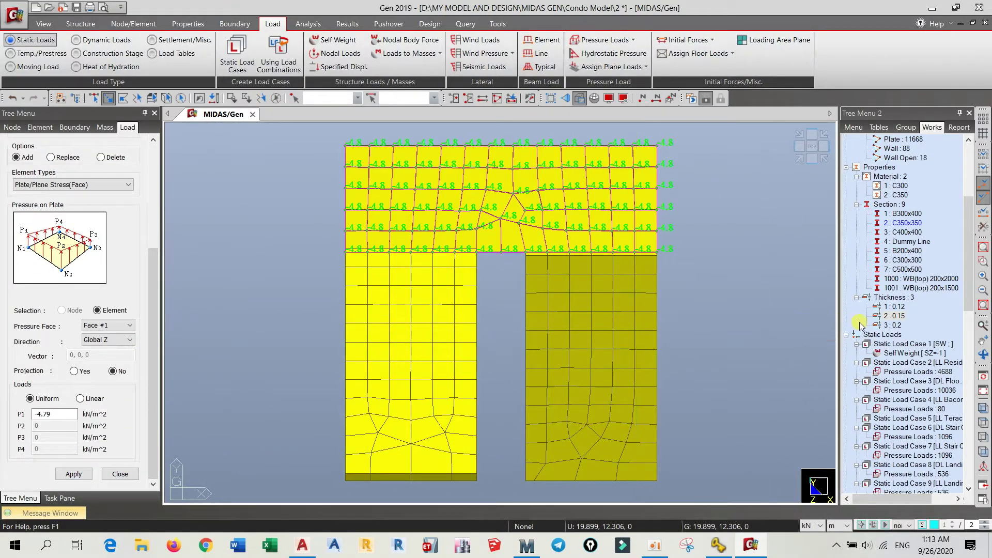
Clear the pressure load display from the stacked stairs in a 3D view and save the model
{"action": "middle_click_drag", "start_coordinate": [418, 358], "coordinate": [261, 420], "text": "ctrl"}
{"action": "middle_click_drag", "start_coordinate": [481, 402], "coordinate": [374, 408], "text": "shift"}
{"action": "middle_click_drag", "start_coordinate": [543, 409], "coordinate": [522, 409]}
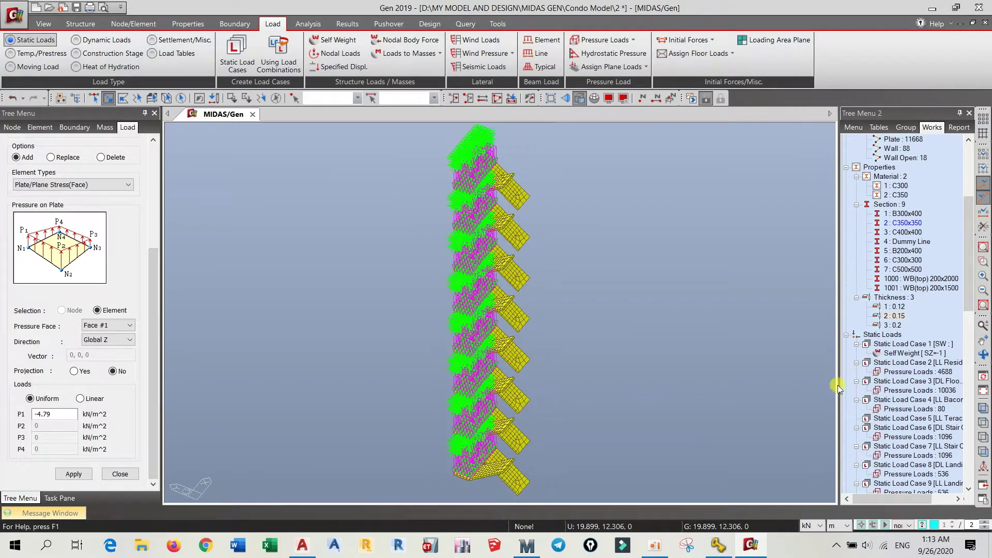
{"action": "left_click", "coordinate": [981, 375]}
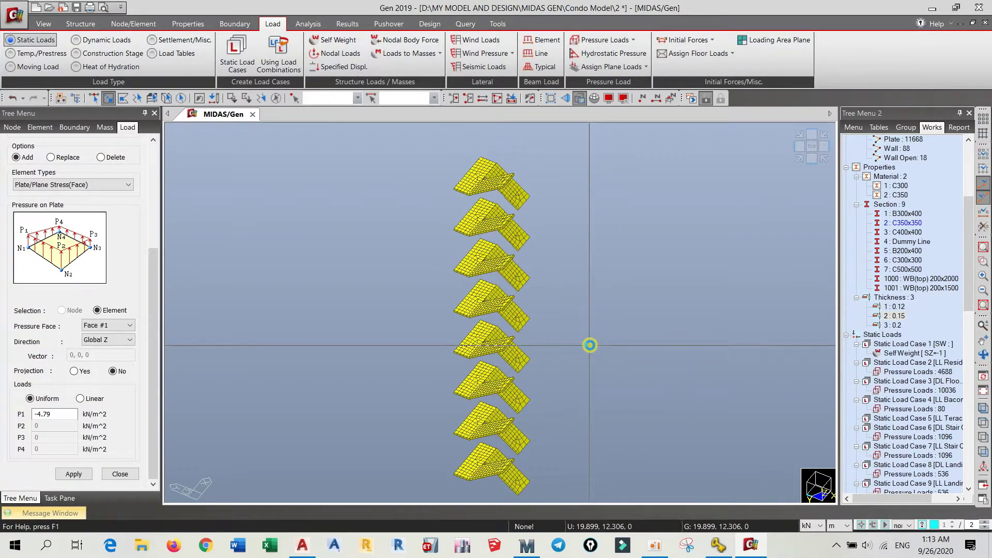
{"action": "key", "text": "ctrl+s"}
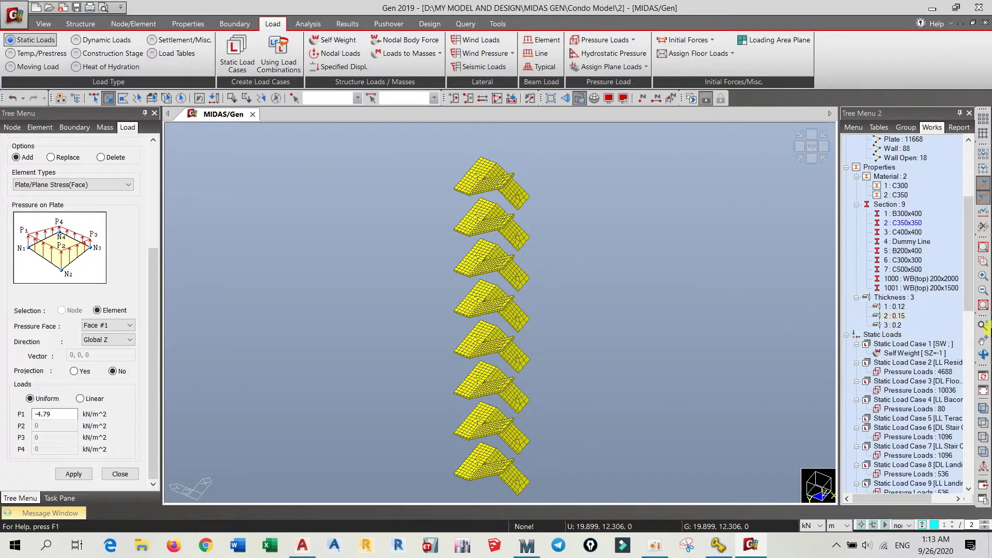
Activate all elements to show the whole building and close the Pressure Loads settings
{"action": "left_click", "coordinate": [497, 98]}
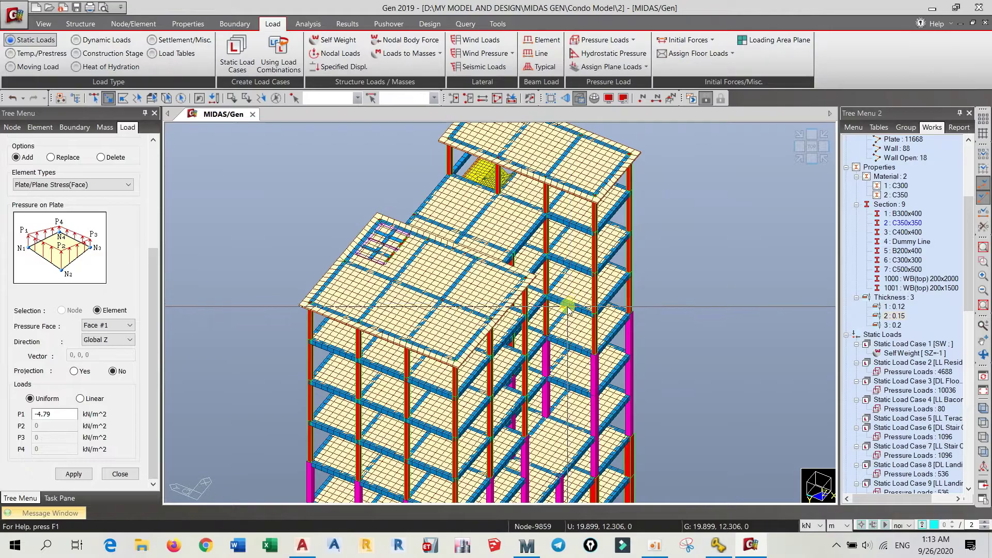
{"action": "scroll", "coordinate": [568, 308], "scroll_direction": "down", "scroll_amount": 5}
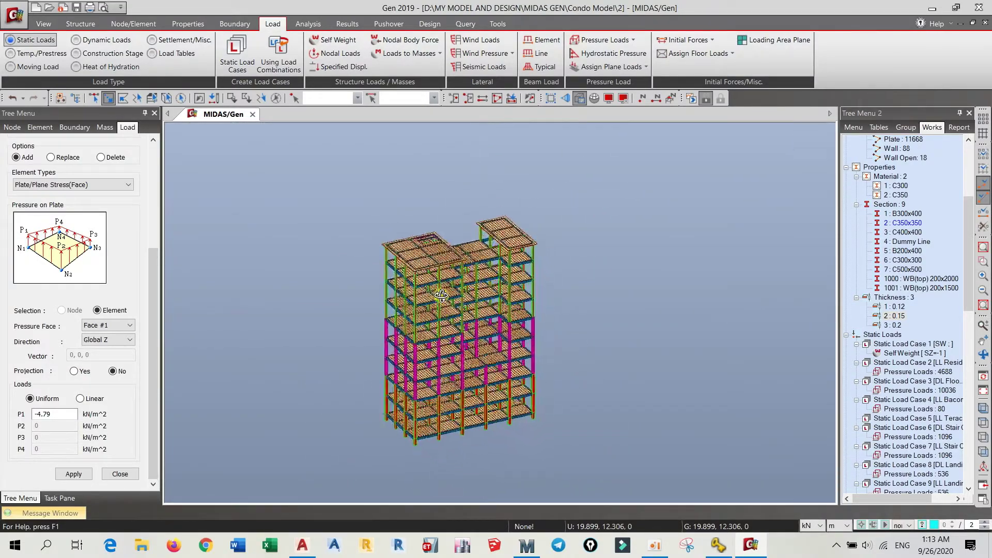
{"action": "scroll", "coordinate": [478, 354], "scroll_direction": "up", "scroll_amount": 4}
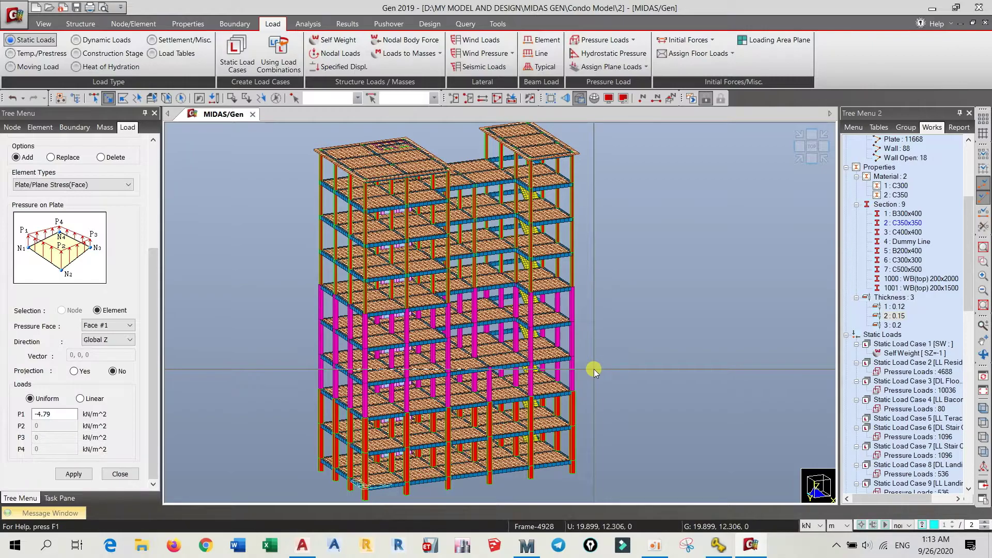
{"action": "middle_click_drag", "start_coordinate": [542, 398], "coordinate": [599, 395]}
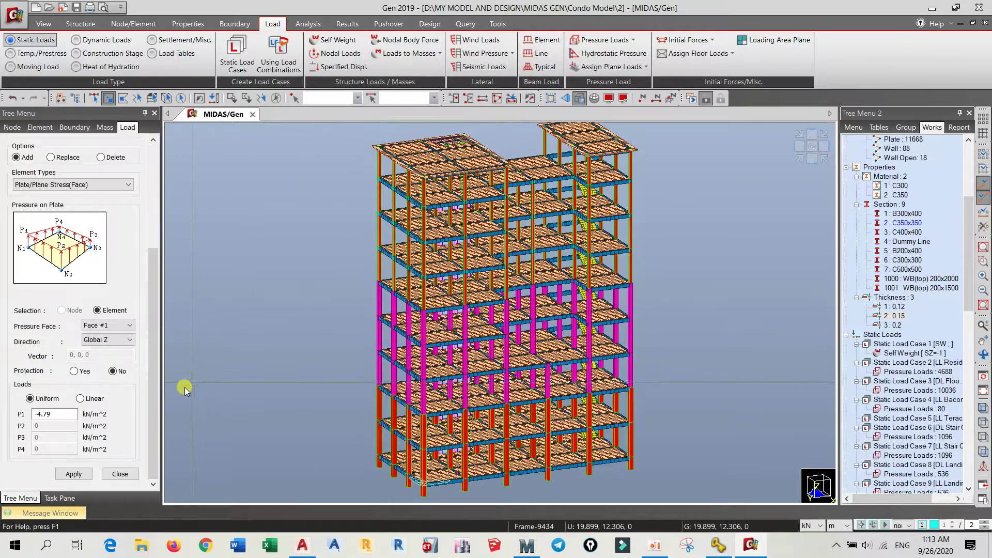
{"action": "left_click", "coordinate": [120, 474]}
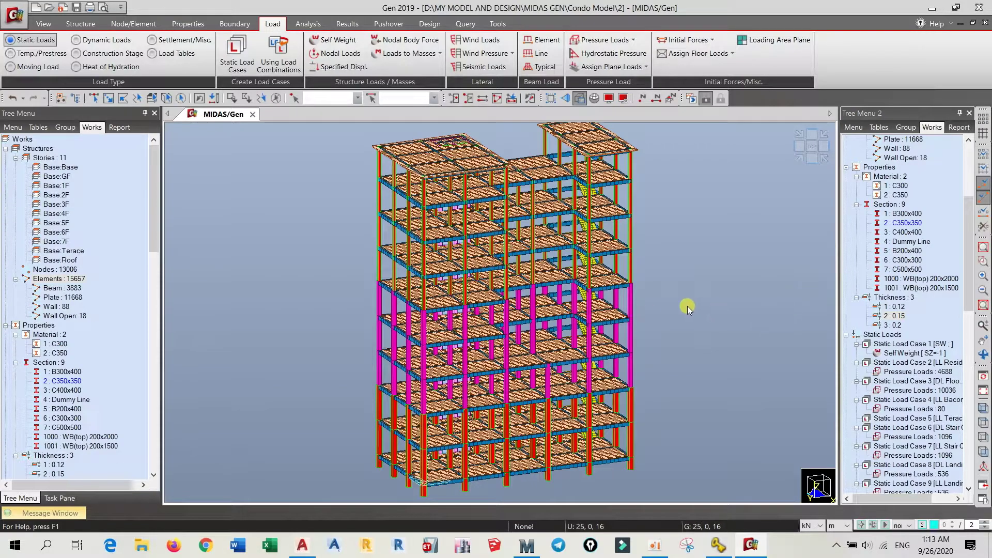